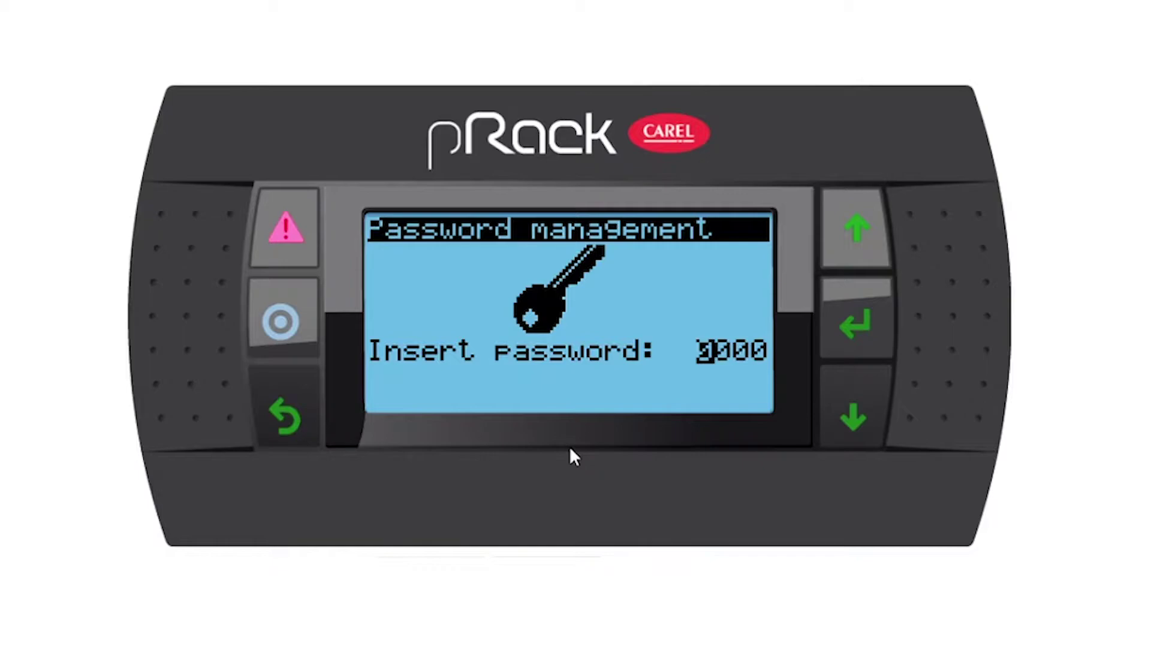
# Step: Enter the first three digits of the access password
pyautogui.click(850, 257)
pyautogui.click(862, 327)
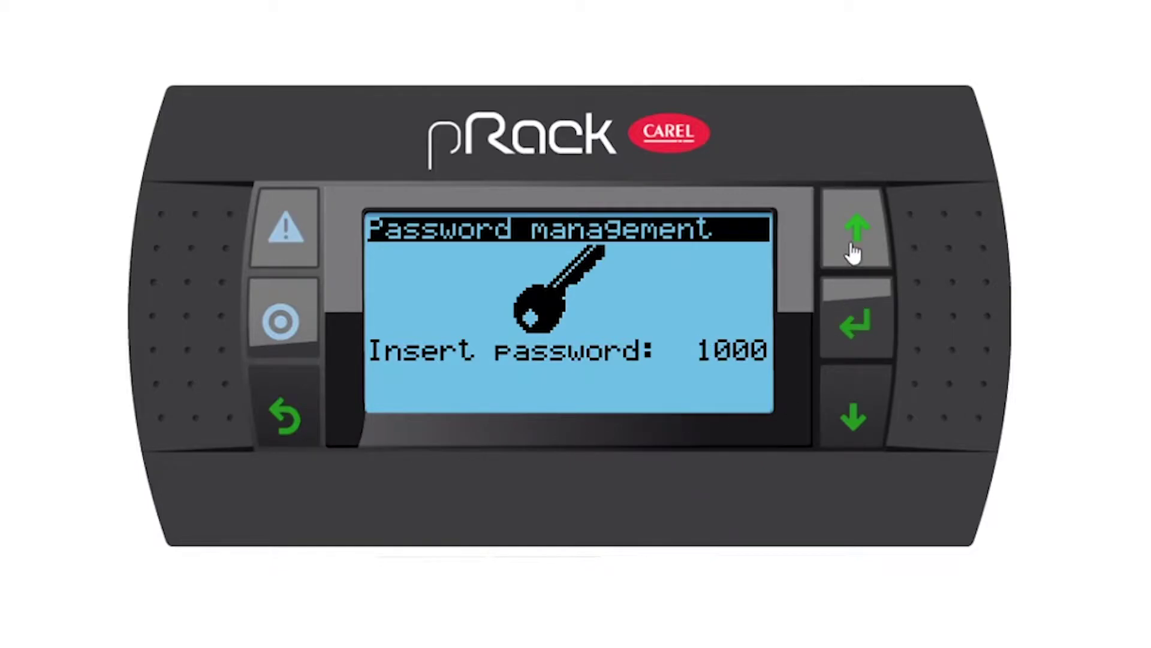
pyautogui.click(854, 249)
pyautogui.click(854, 249)
pyautogui.click(850, 327)
pyautogui.click(854, 241)
pyautogui.click(854, 241)
pyautogui.click(851, 246)
# Step: Enter the last password digit and confirm it to reach the Main menu
pyautogui.click(851, 329)
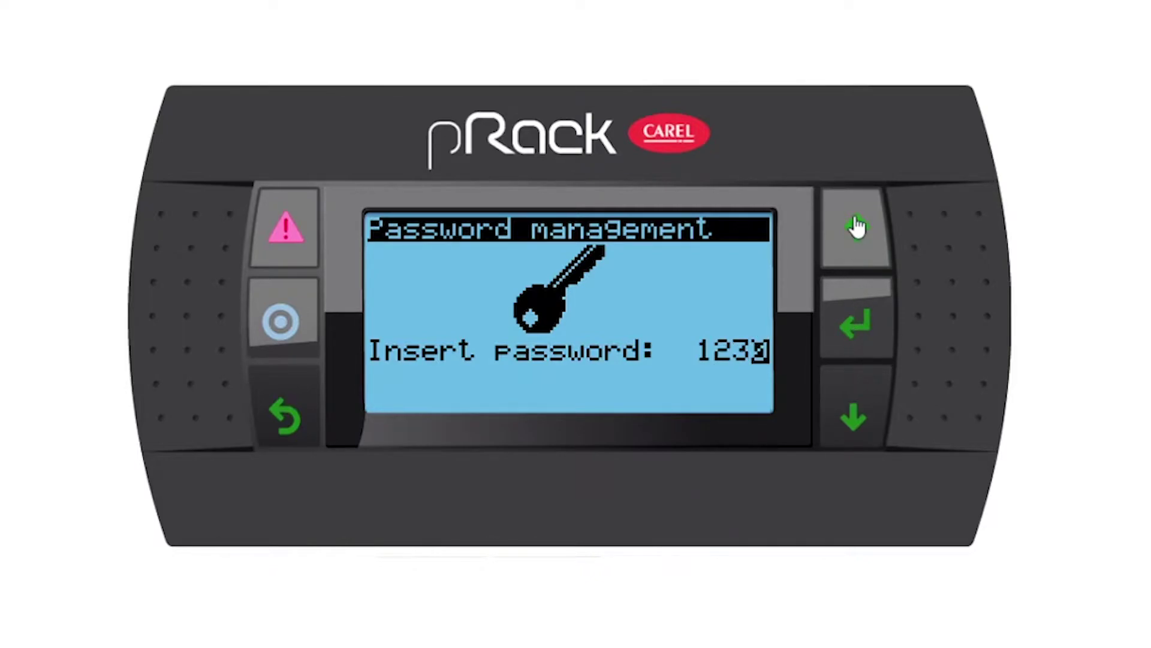
pyautogui.click(857, 226)
pyautogui.click(857, 226)
pyautogui.click(858, 226)
pyautogui.click(857, 226)
pyautogui.click(850, 331)
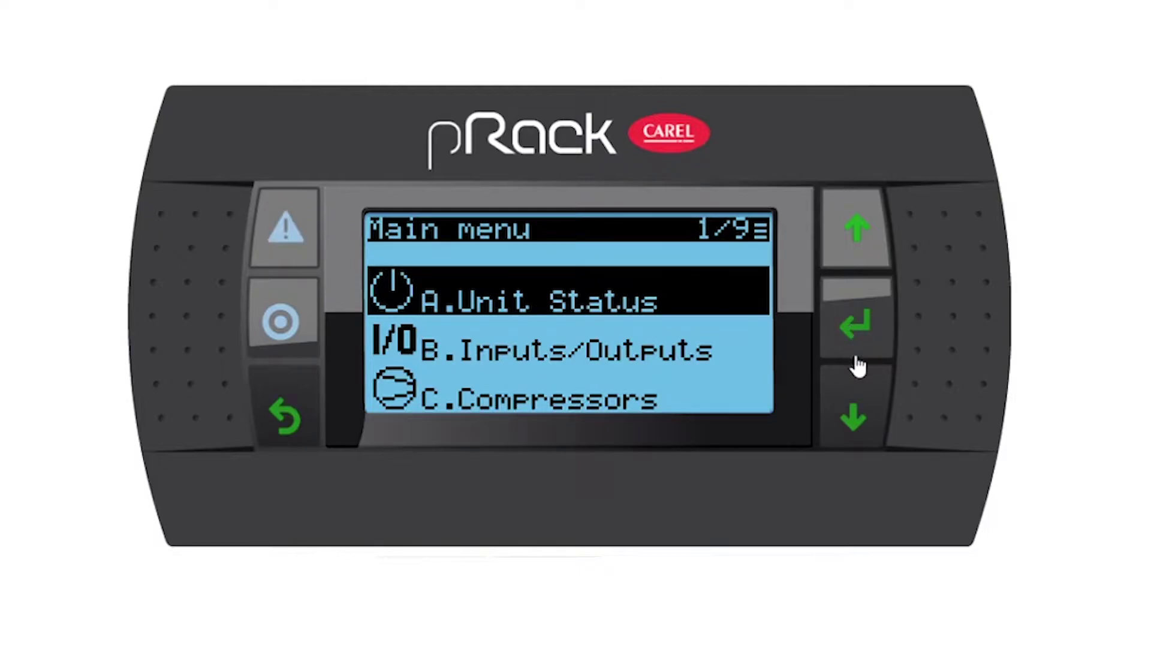
# Step: Go through Inputs/Outputs, Status and Digital Inputs to the Common low pressostat DI Status page
pyautogui.click(860, 419)
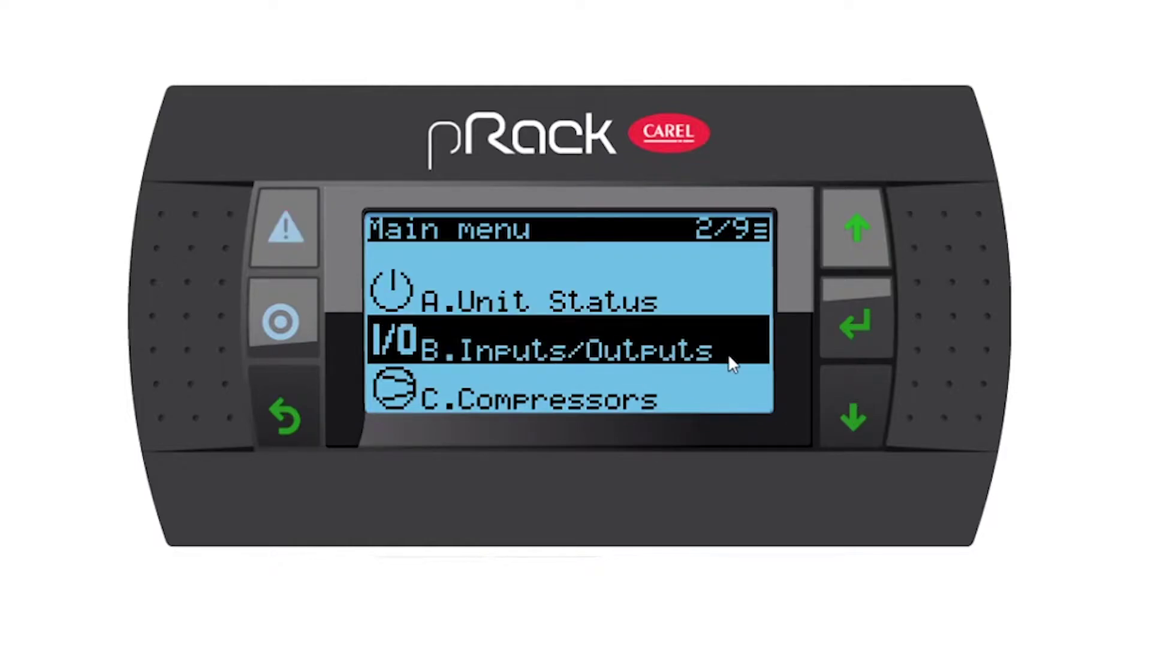
pyautogui.click(856, 337)
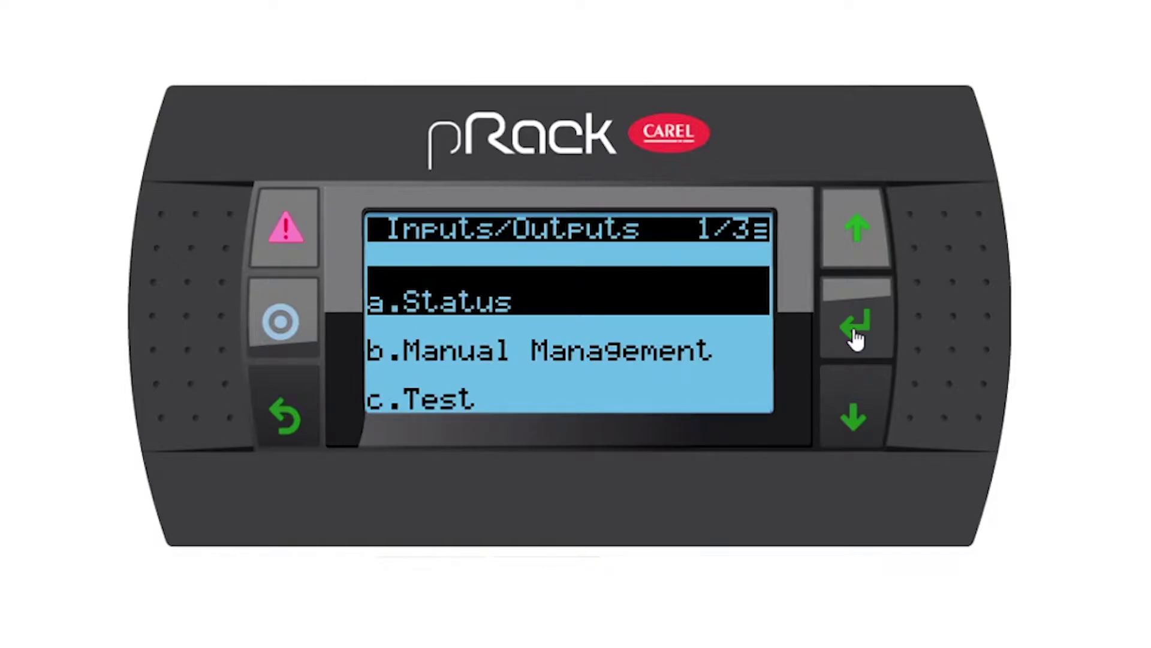
pyautogui.click(857, 339)
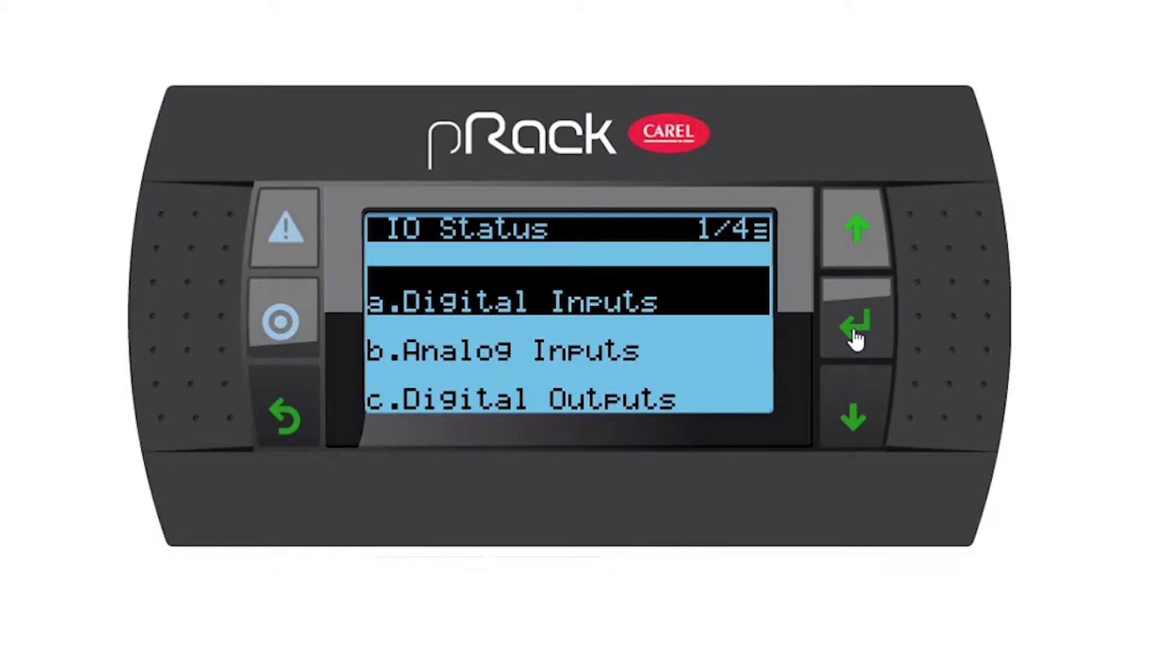
pyautogui.click(856, 339)
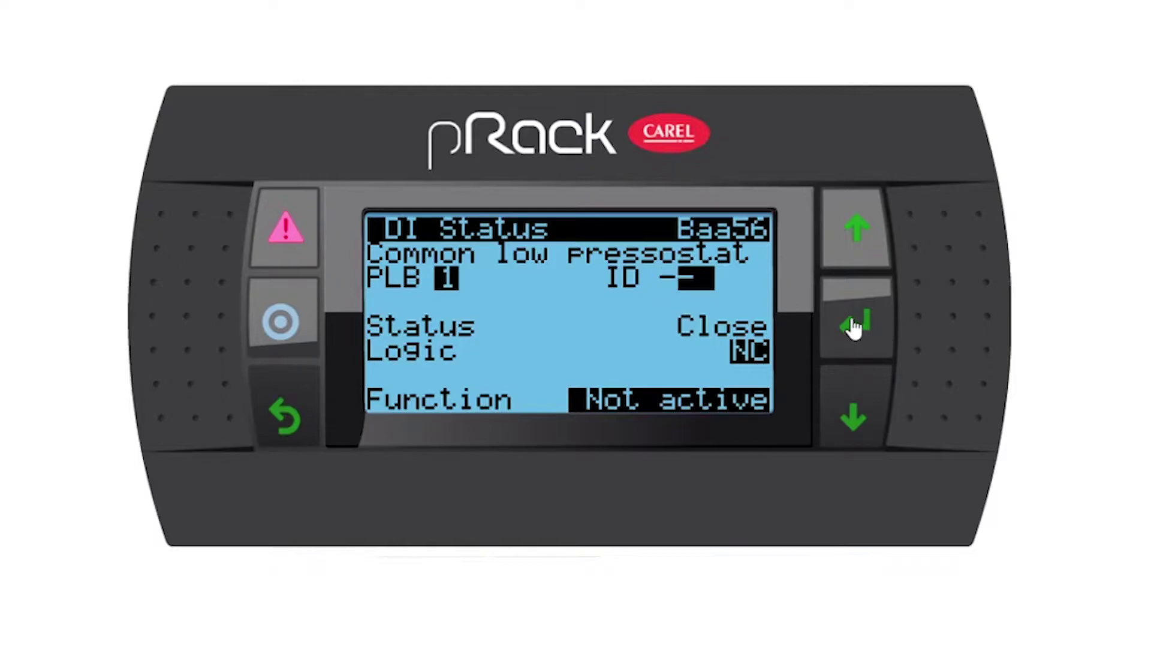
# Step: Set the Common low pressostat's digital input ID to 01 and confirm it
pyautogui.click(848, 258)
pyautogui.click(873, 335)
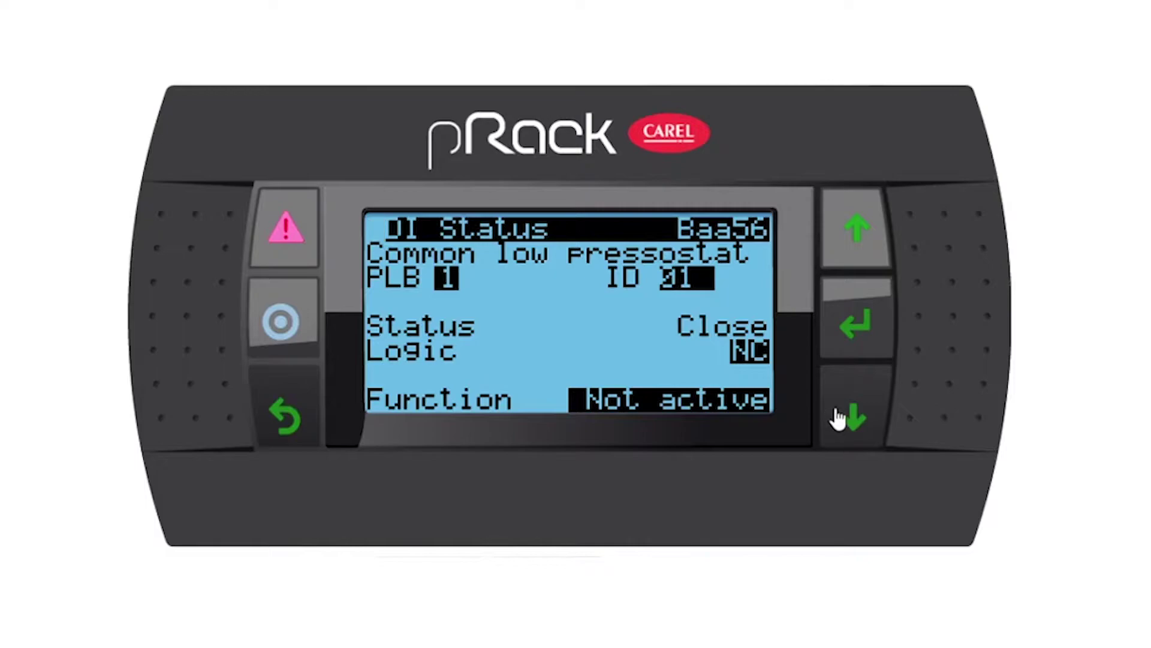
# Step: Page past the high pressostat, inverter warning and serious alarm entries to Alarm 1 compressor 1
pyautogui.click(855, 418)
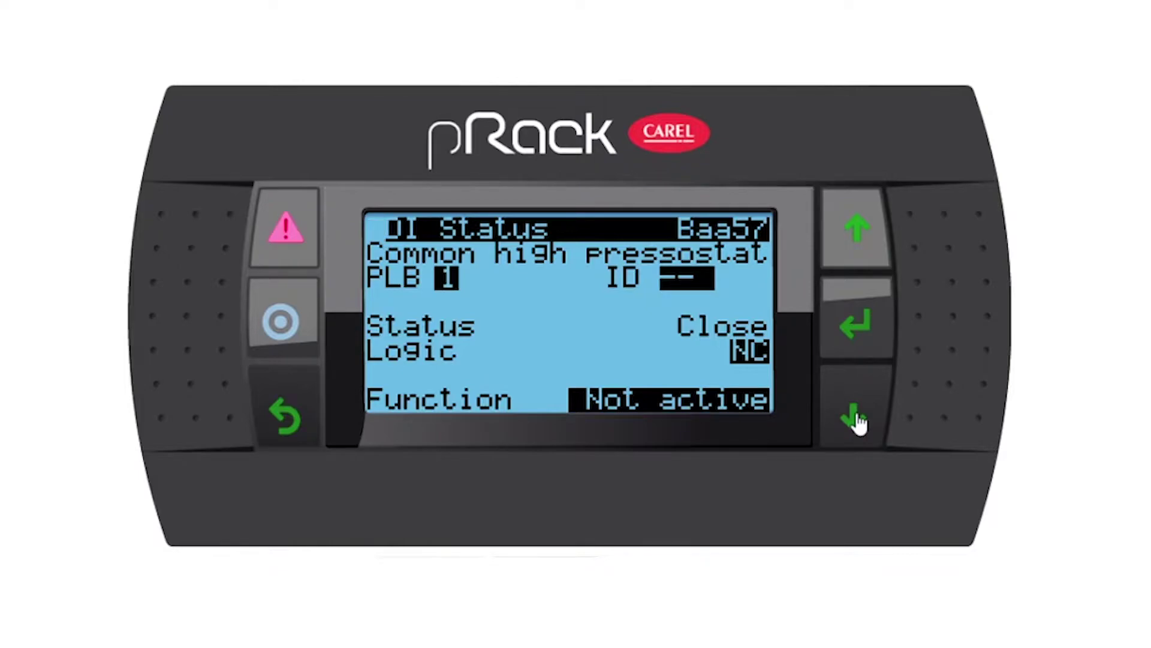
pyautogui.click(857, 420)
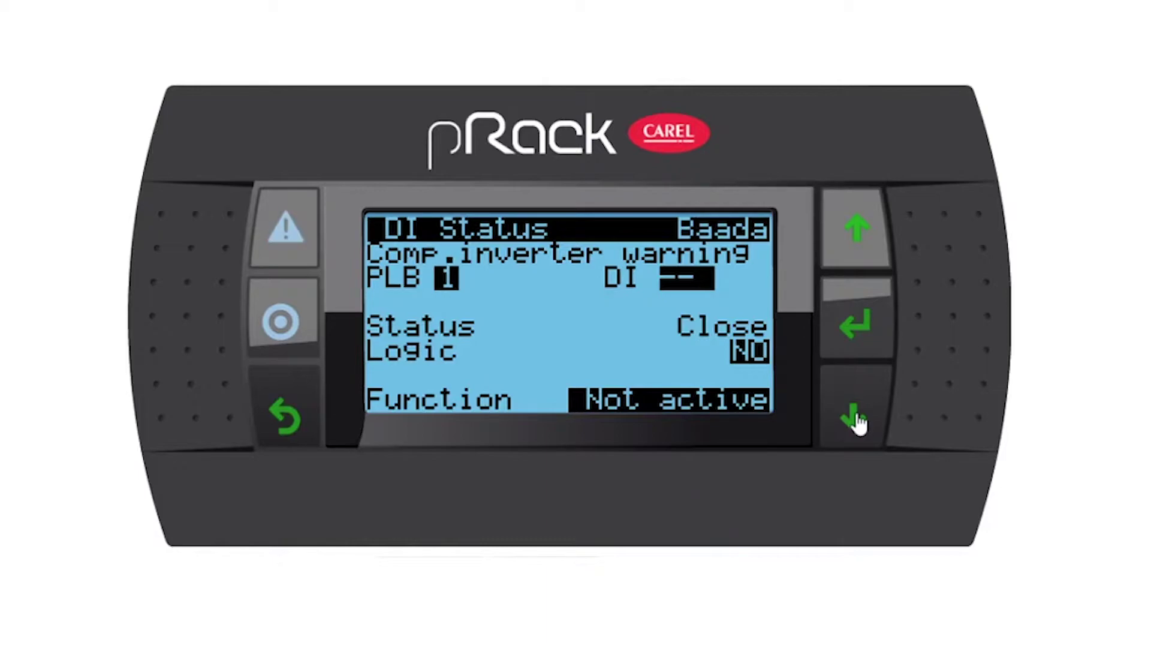
pyautogui.click(858, 418)
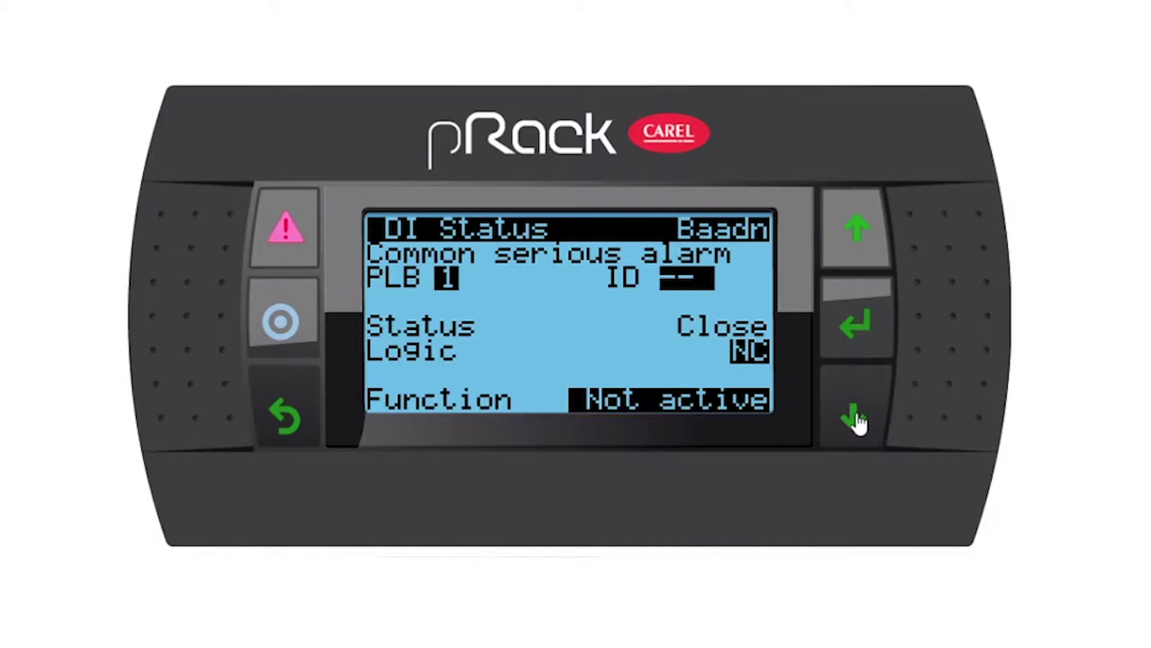
pyautogui.click(857, 419)
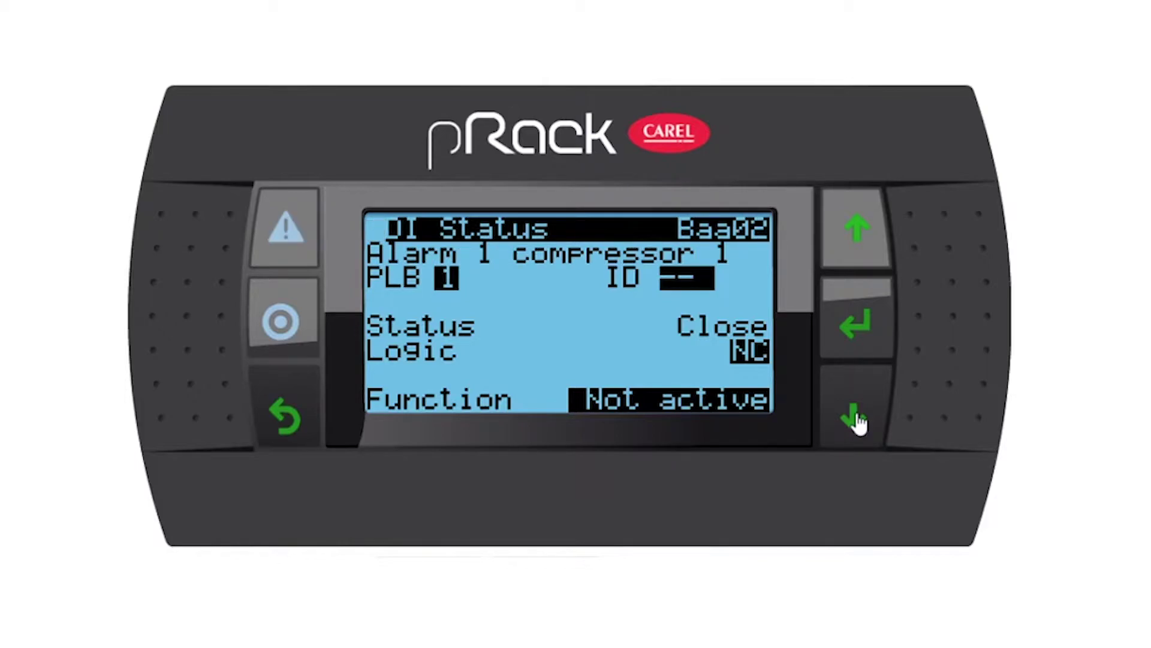
# Step: Assign the Alarm 1 inputs for compressors 1, 2 and 3 to IDs 02, 03 and 04
pyautogui.click(861, 327)
pyautogui.click(862, 221)
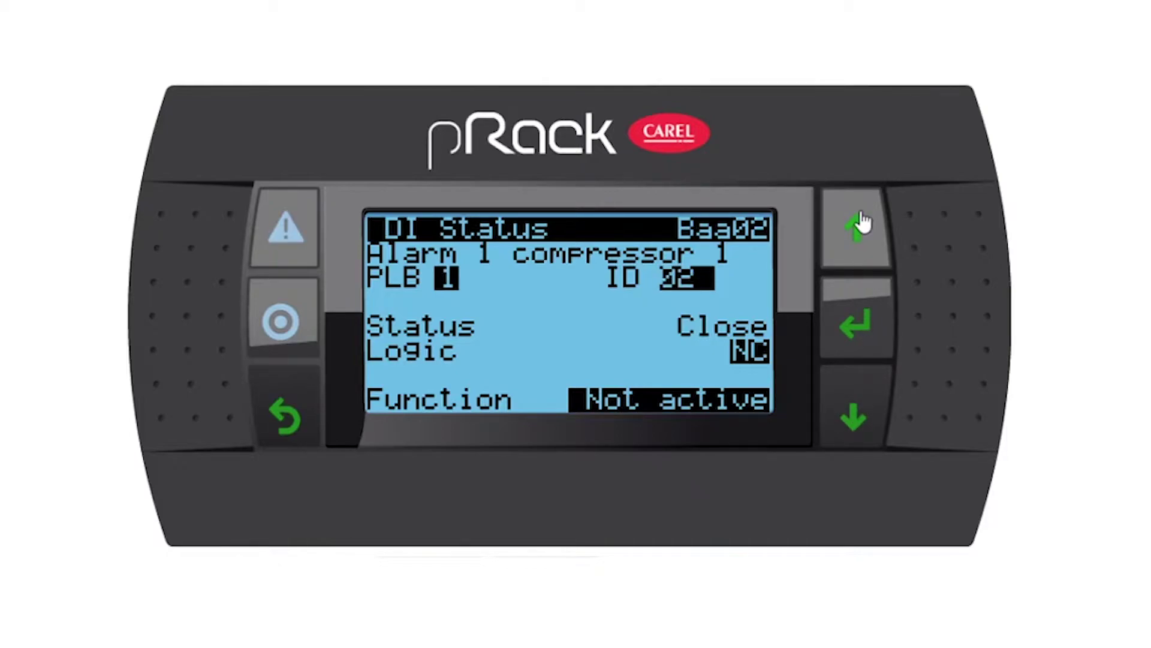
pyautogui.click(858, 322)
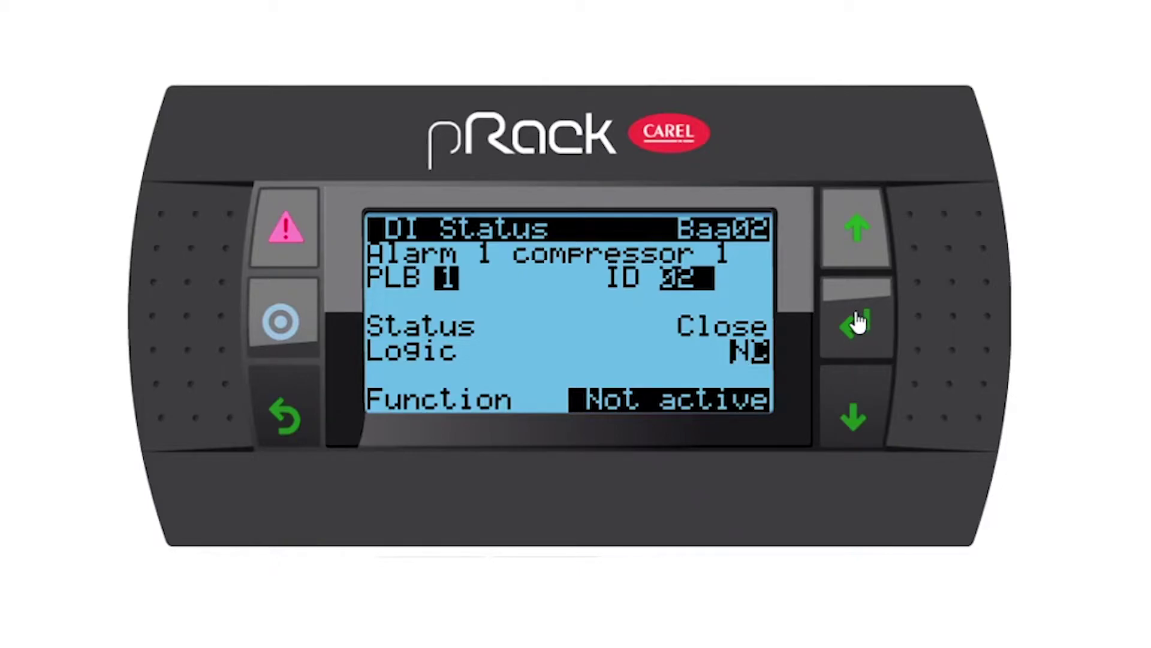
pyautogui.click(849, 329)
pyautogui.click(858, 418)
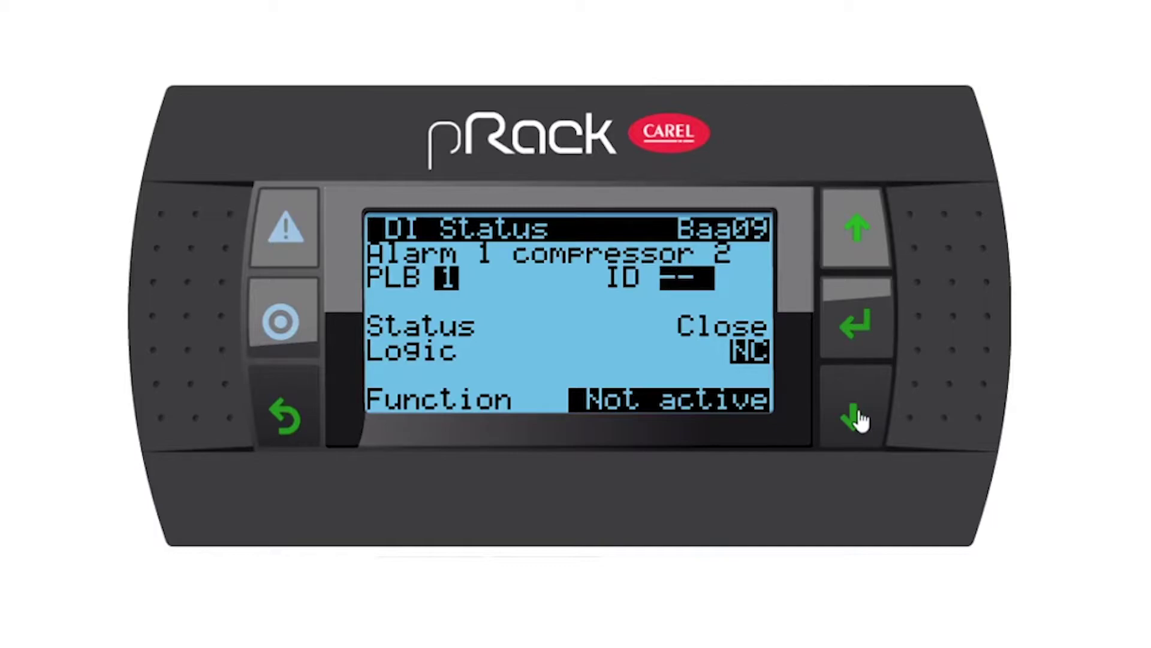
pyautogui.click(861, 318)
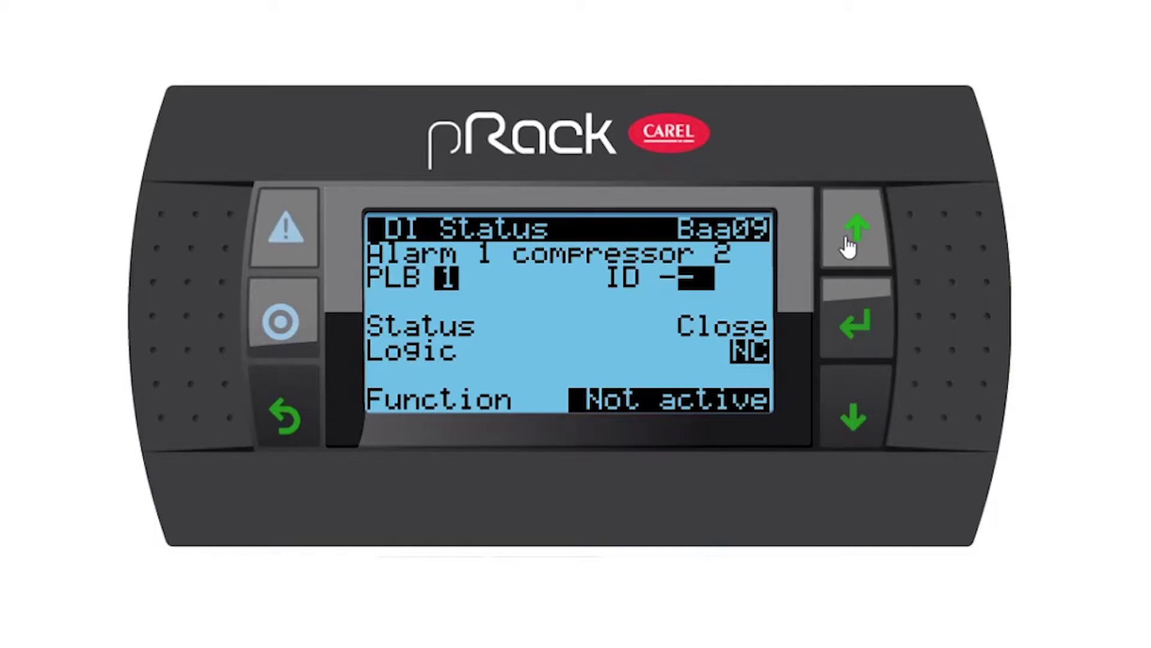
pyautogui.click(849, 245)
pyautogui.click(849, 322)
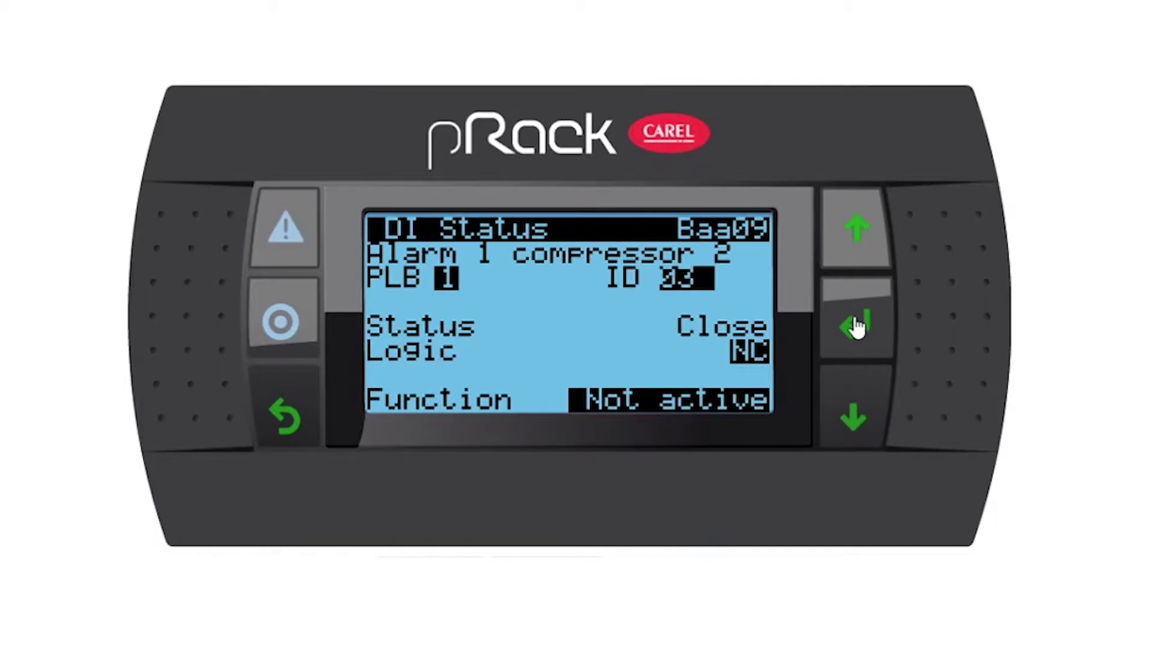
pyautogui.click(849, 413)
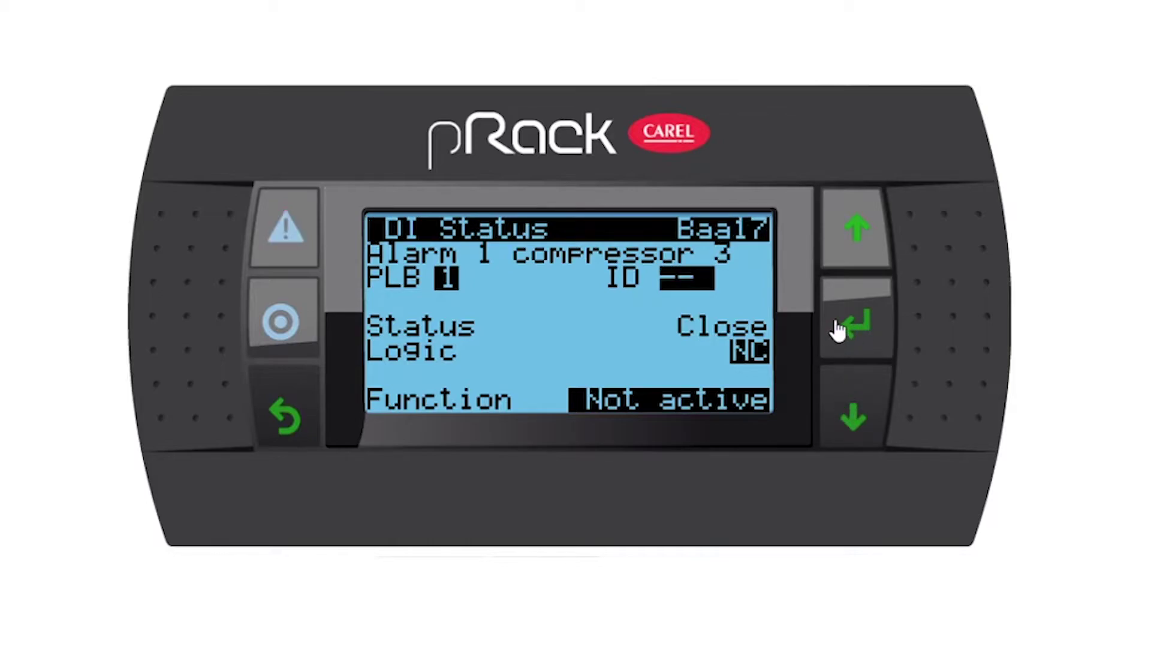
pyautogui.click(857, 236)
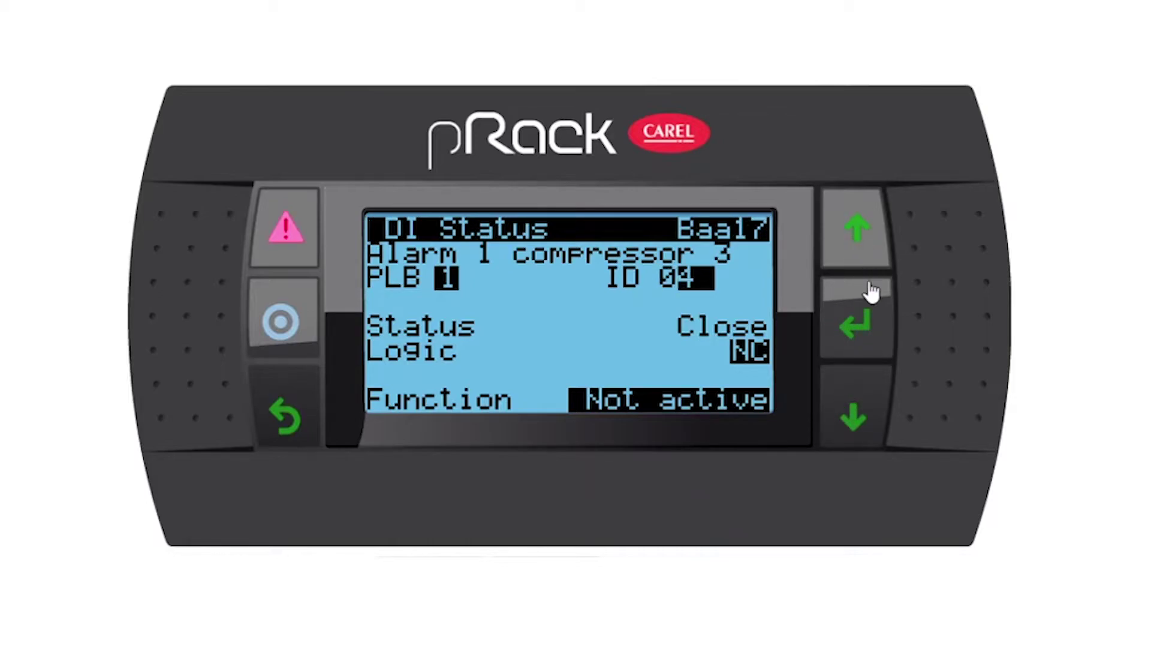
pyautogui.click(869, 325)
# Step: Skip past the Common oil alarm and assign the Liquid level alarm to input 05
pyautogui.click(851, 415)
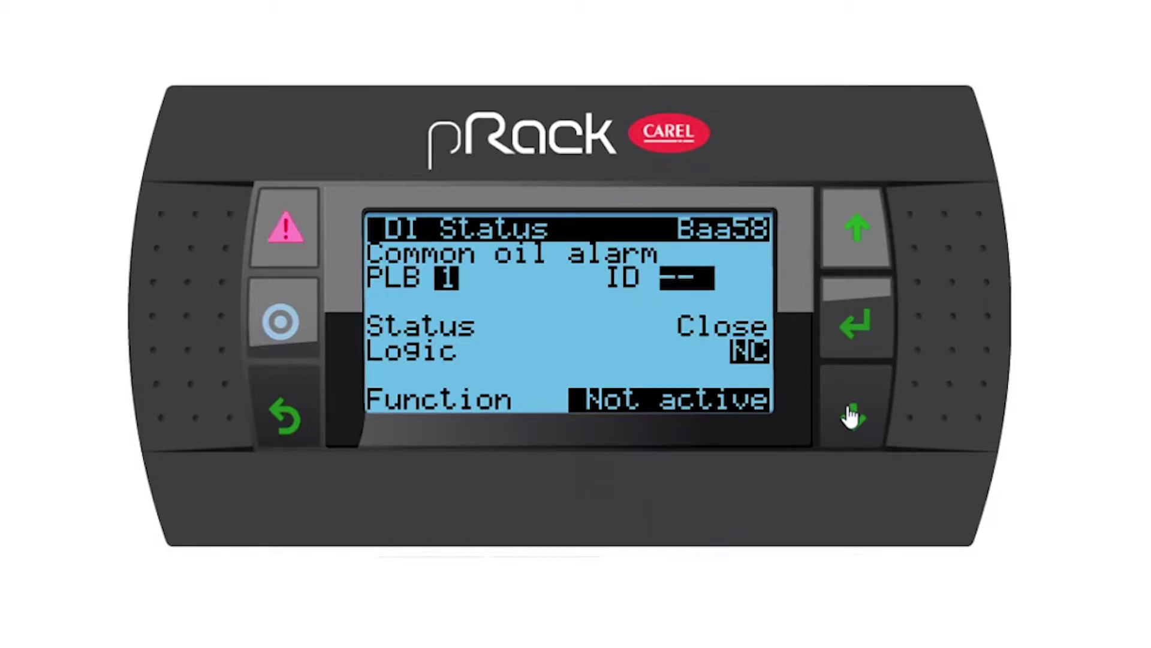
pyautogui.click(852, 415)
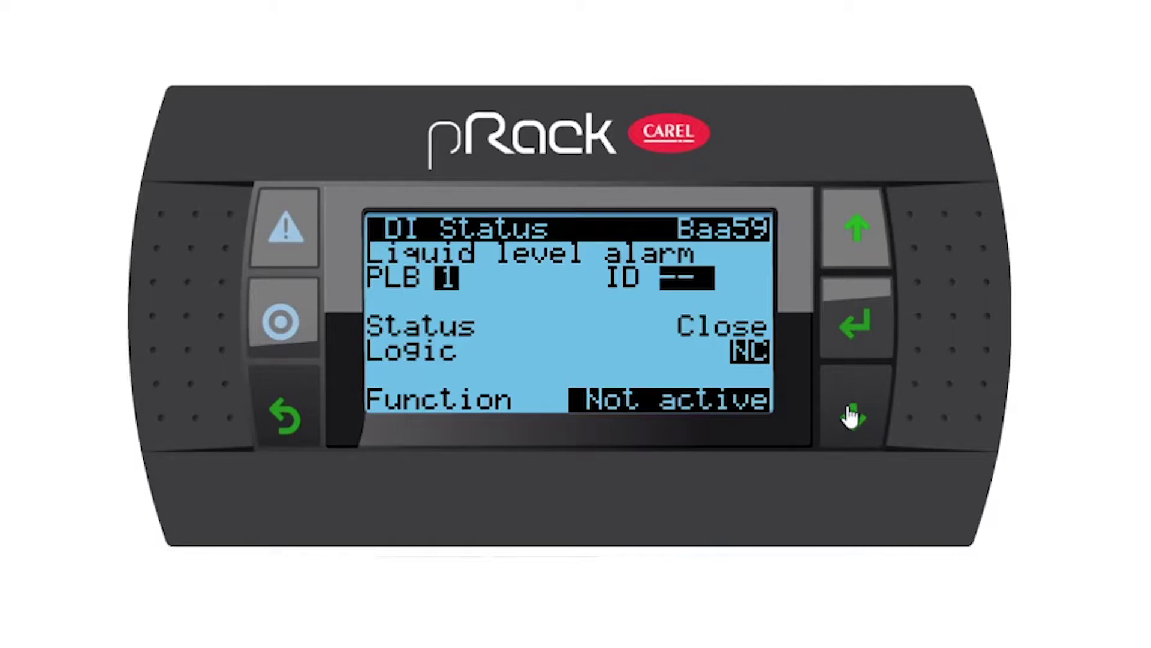
pyautogui.click(846, 324)
pyautogui.click(867, 239)
pyautogui.click(852, 330)
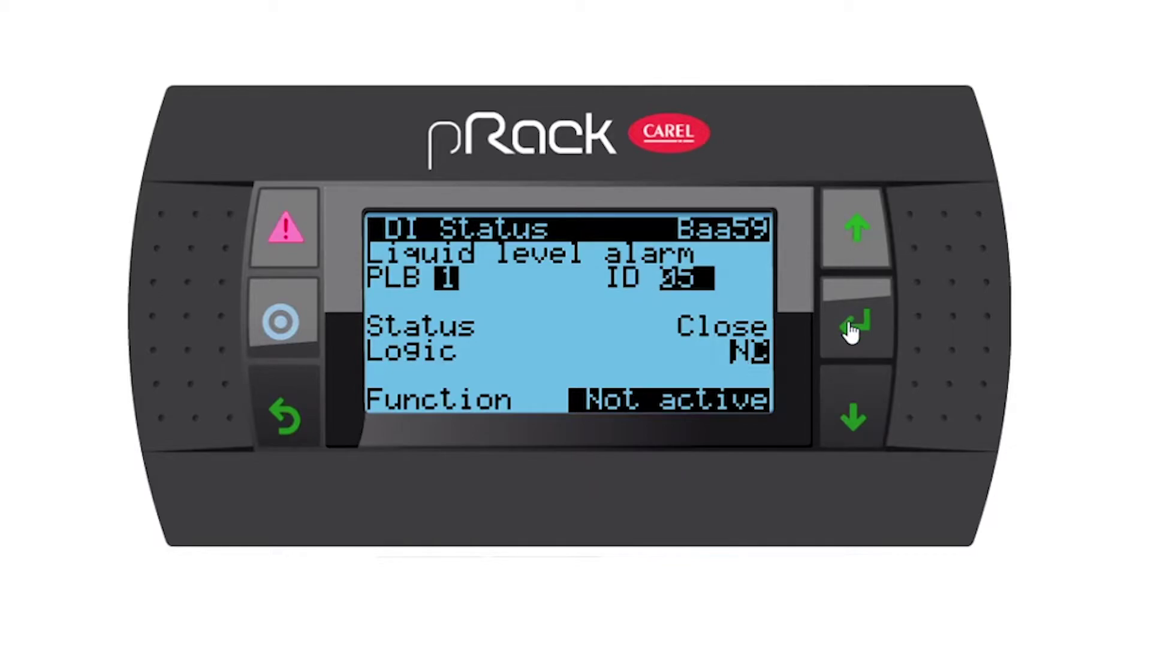
# Step: Page through the DI screens from Fans inverter warning to pRack working status, then return to IO Status
pyautogui.click(847, 419)
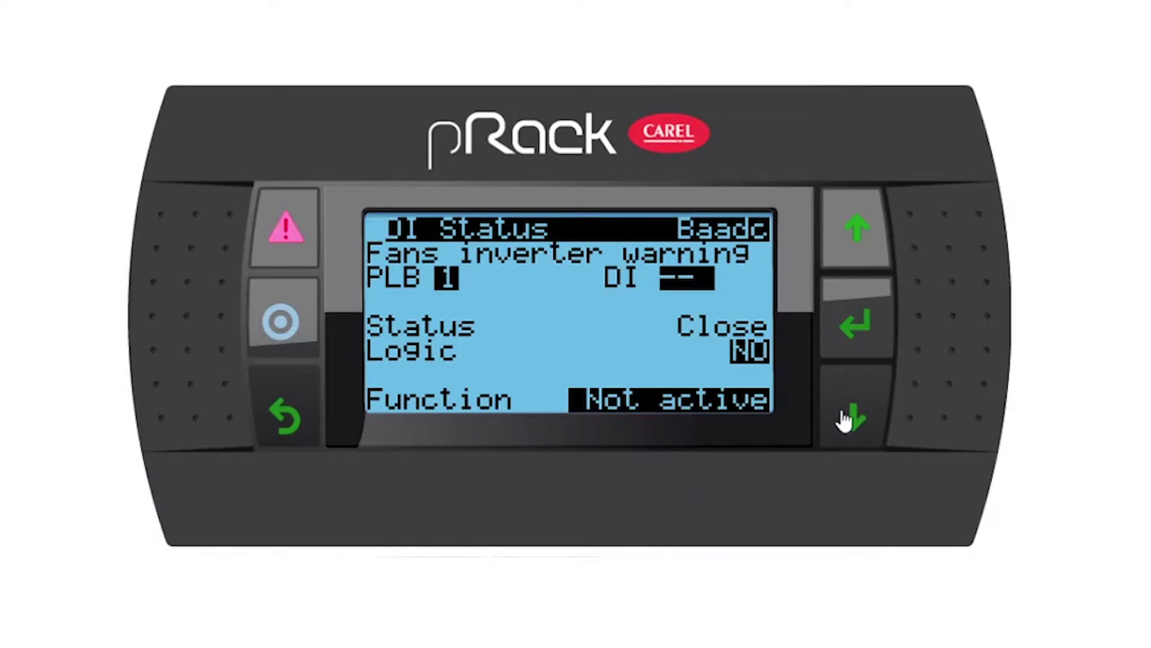
pyautogui.click(846, 420)
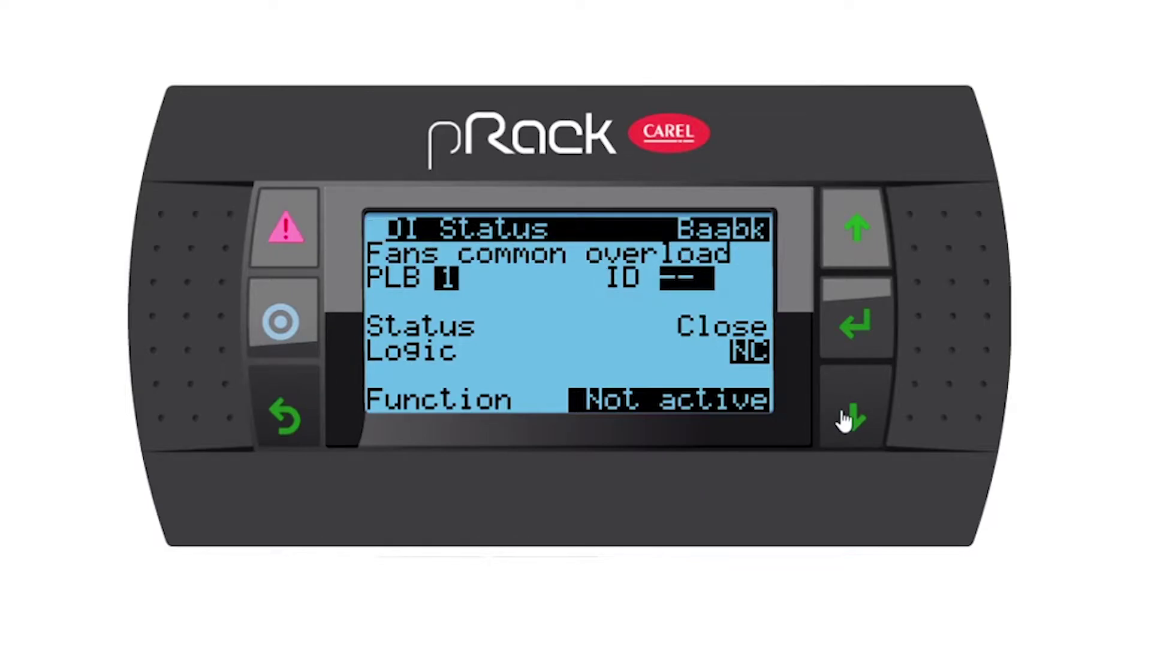
pyautogui.click(846, 420)
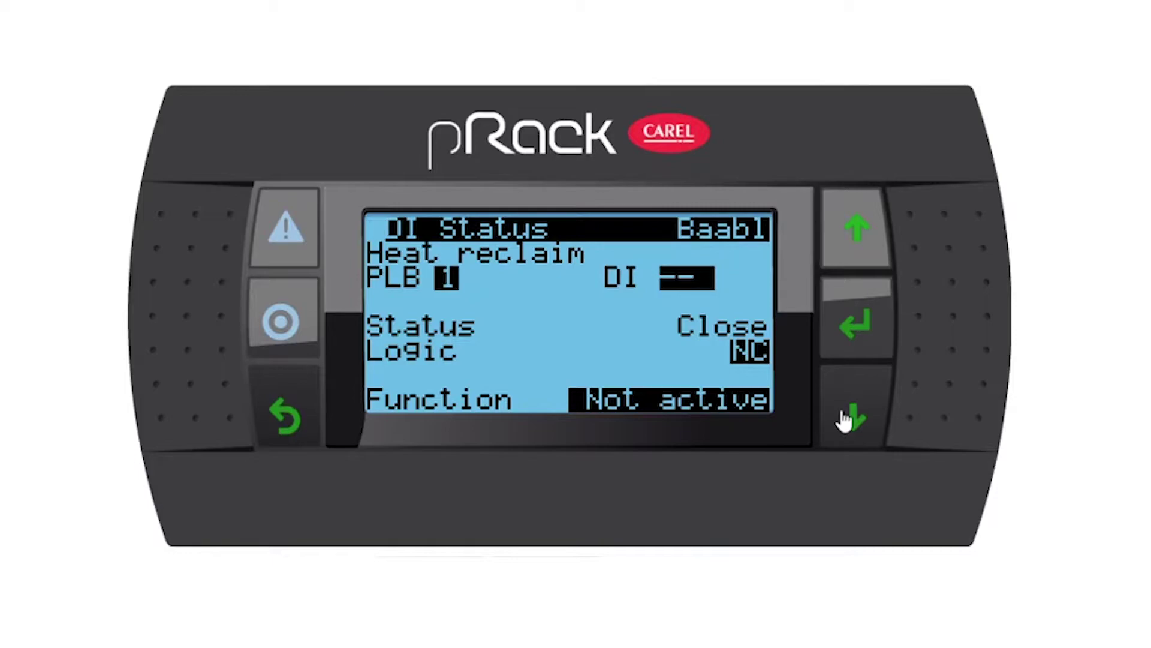
pyautogui.click(846, 420)
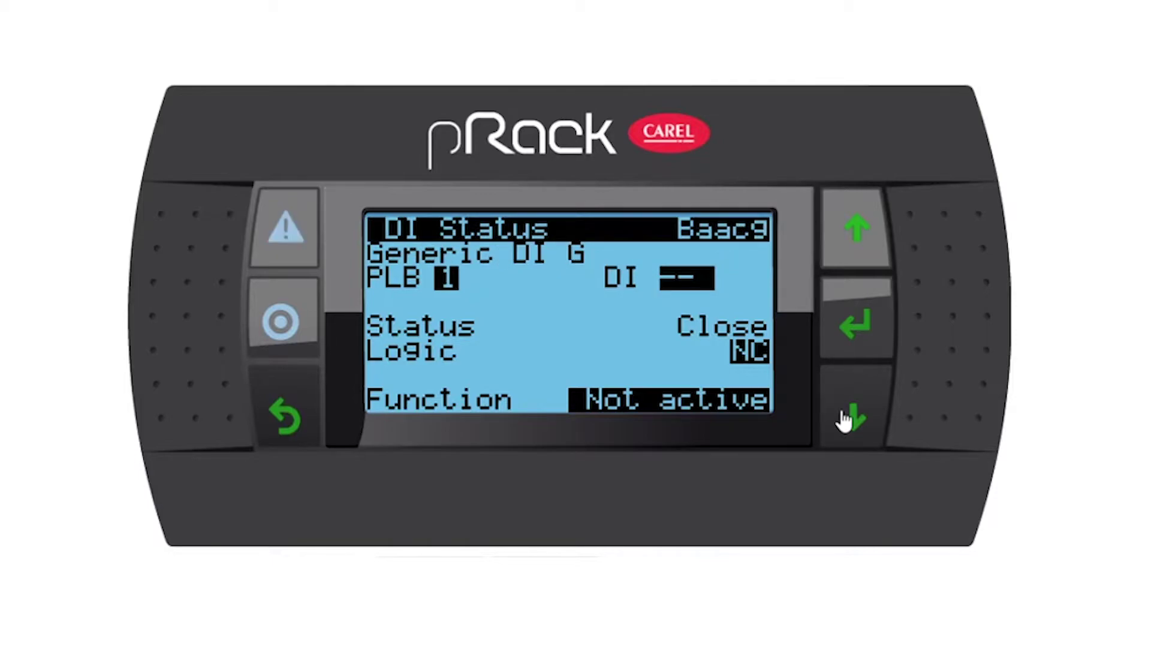
pyautogui.click(845, 420)
pyautogui.click(844, 420)
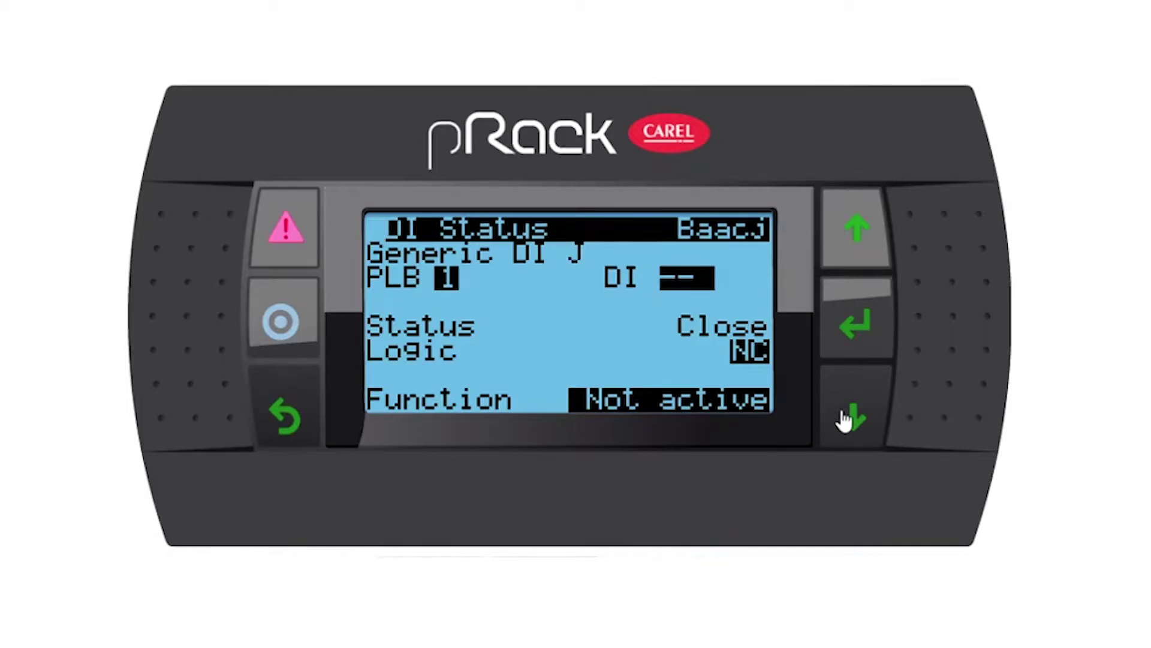
pyautogui.click(845, 420)
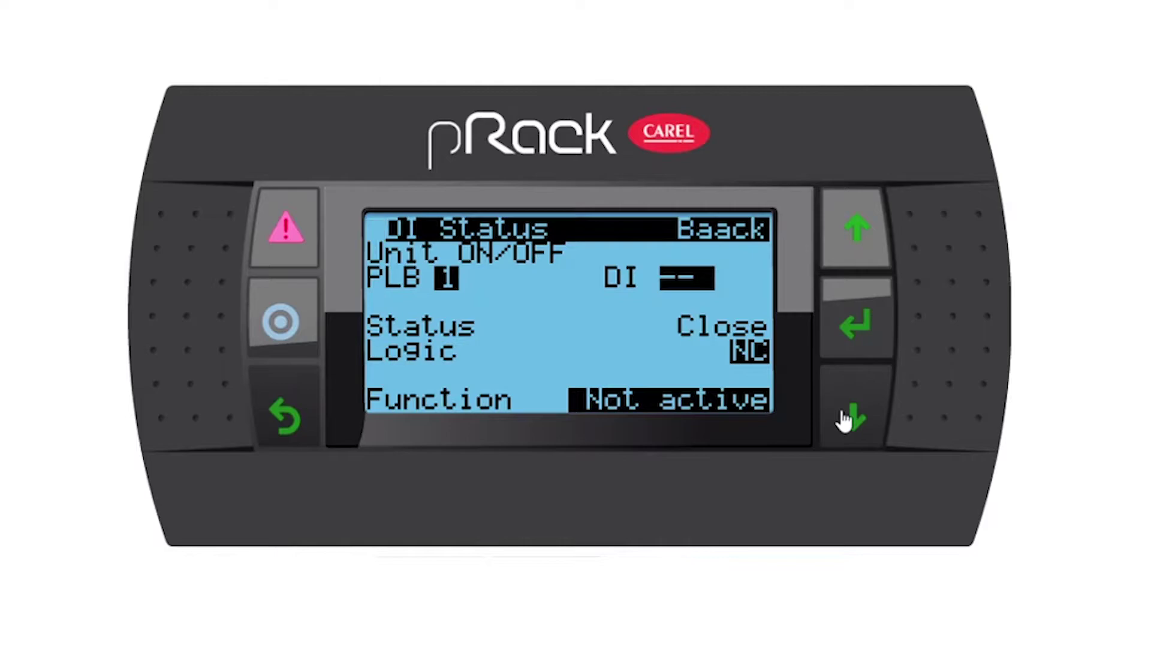
pyautogui.click(845, 420)
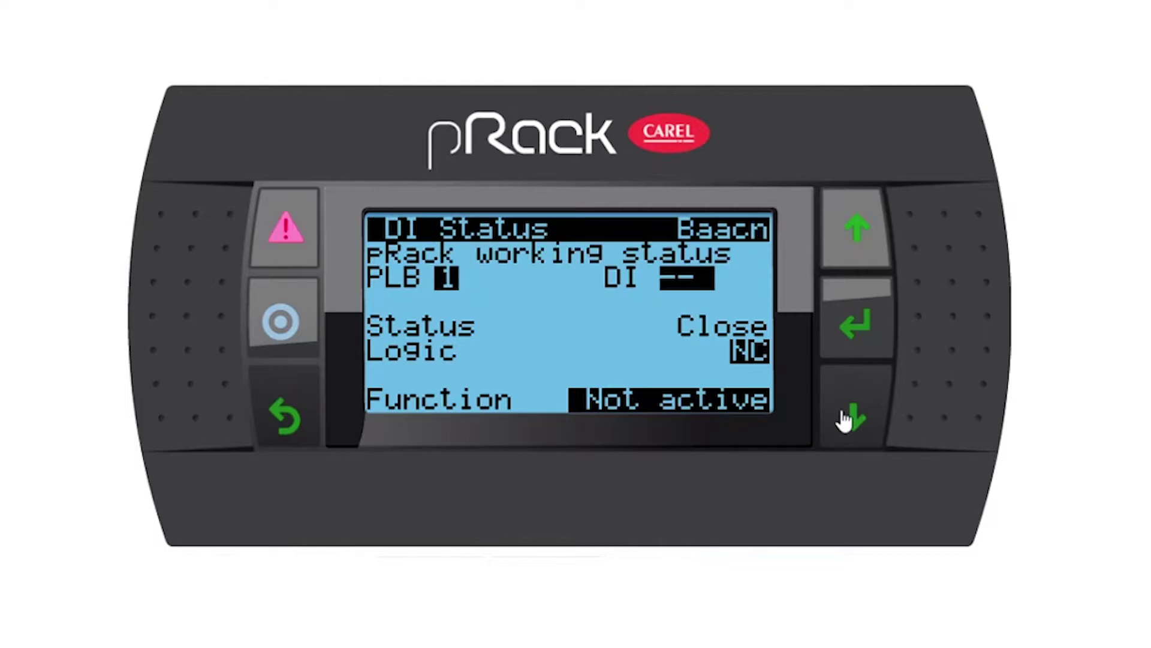
pyautogui.click(845, 419)
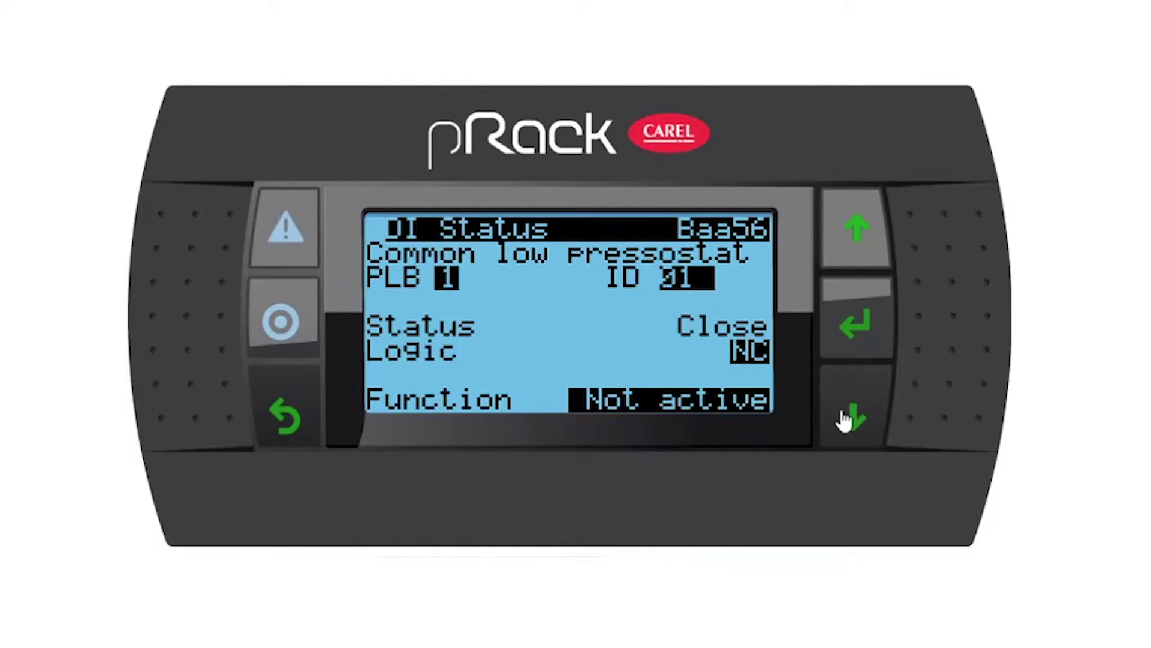
pyautogui.click(288, 420)
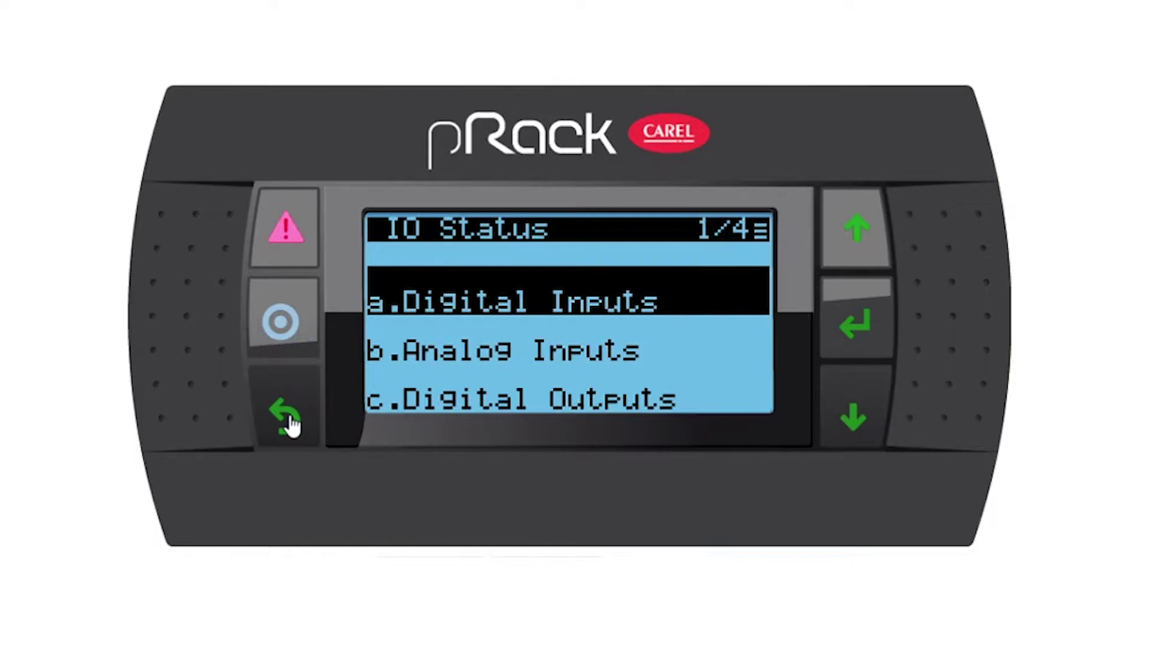
# Step: Open Analog Inputs and assign the suction pressure probe to U1 (4-20mA)
pyautogui.click(854, 422)
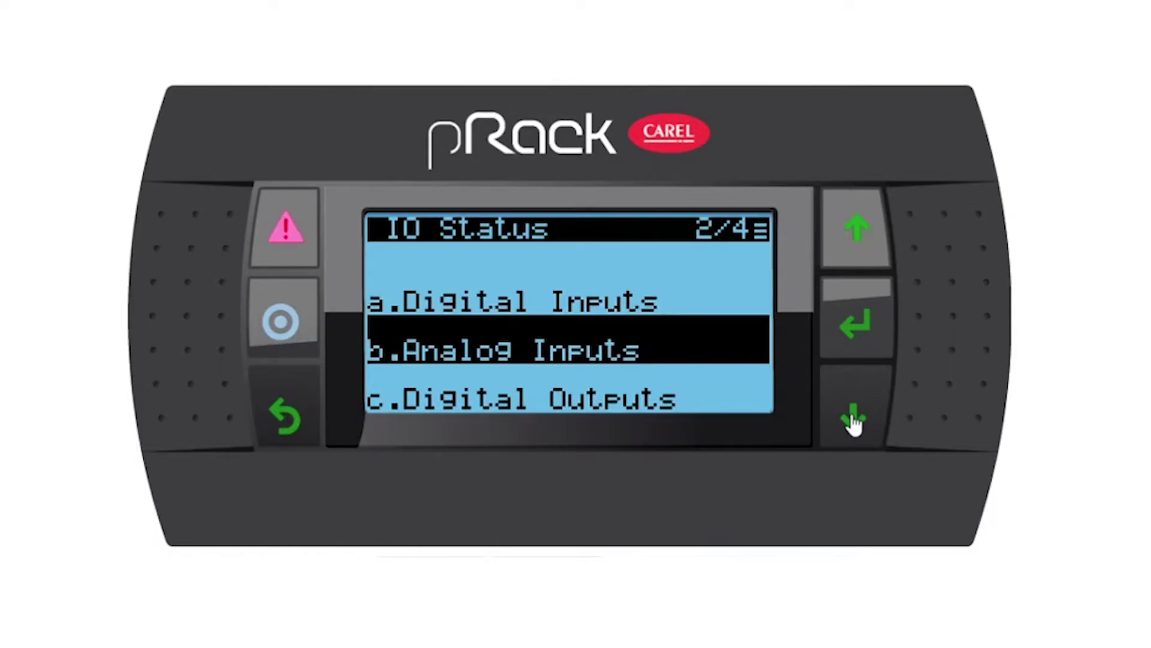
pyautogui.click(867, 335)
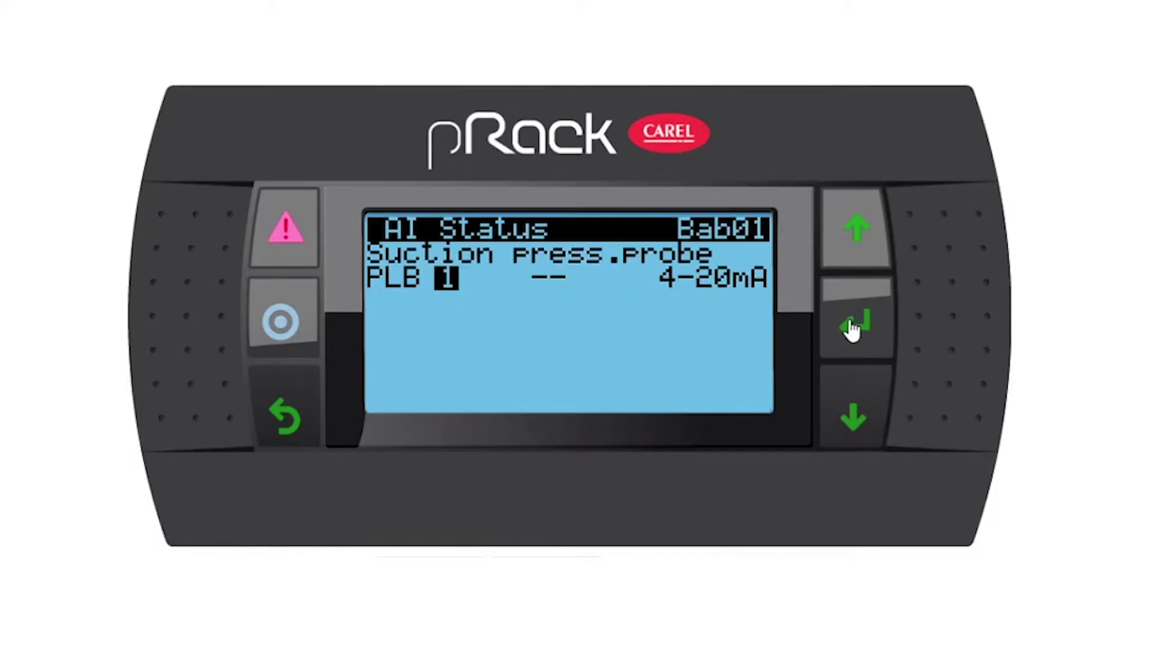
pyautogui.click(856, 342)
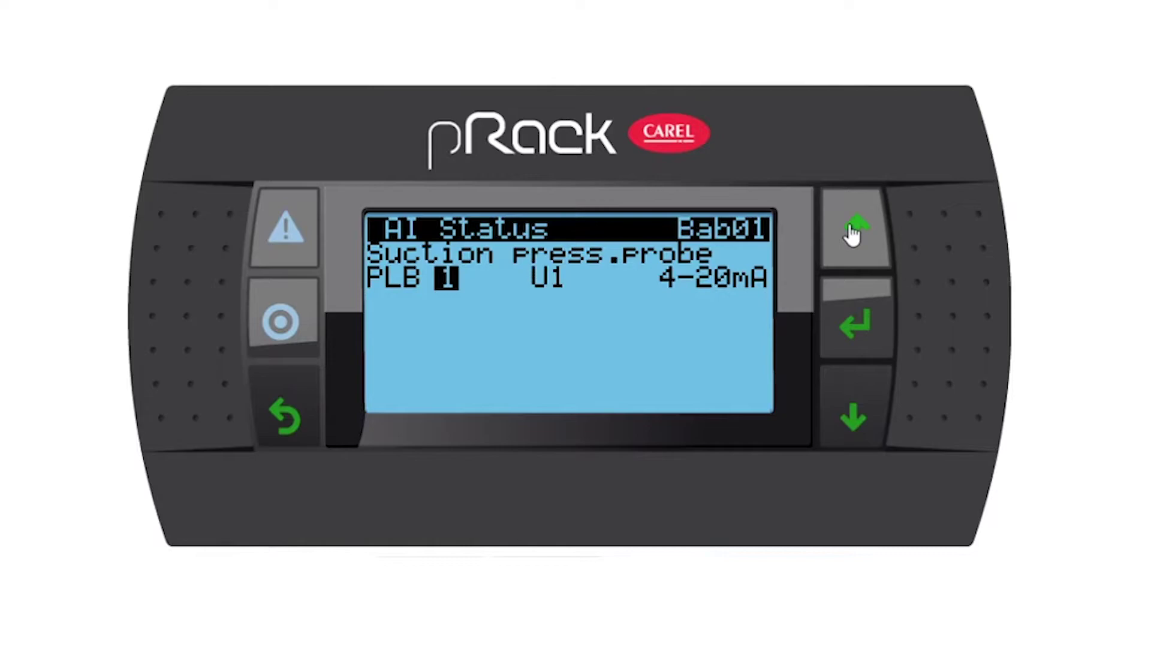
pyautogui.click(856, 326)
pyautogui.click(856, 326)
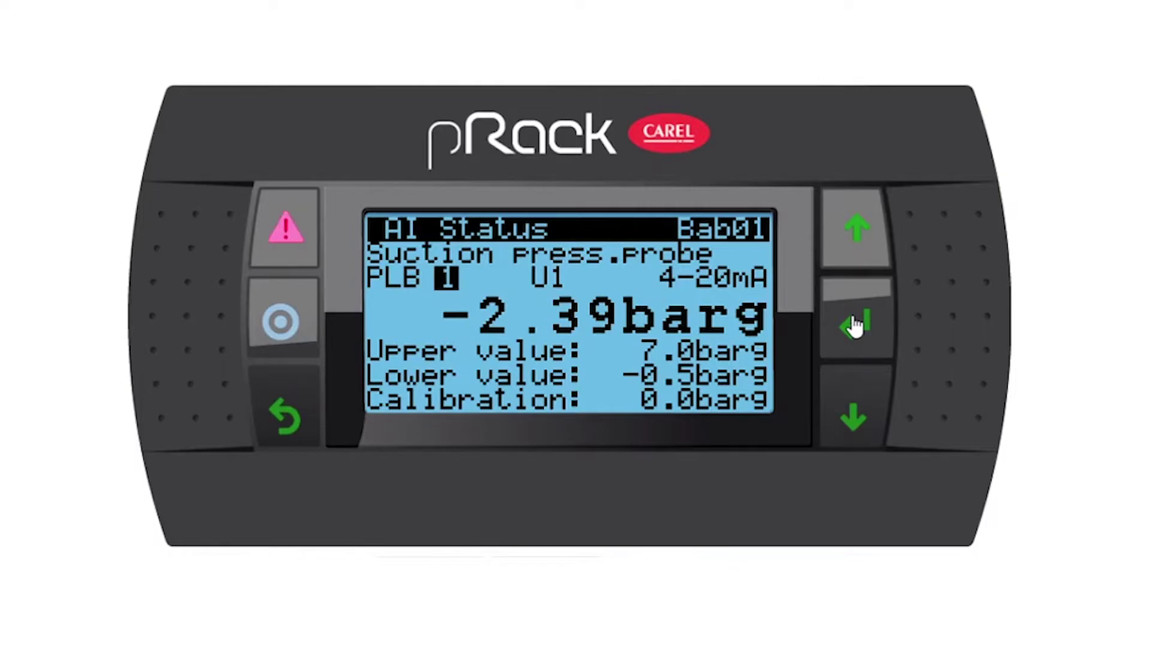
# Step: Raise the suction probe's Upper value to 10.0 barg and its Lower value from -0.5 to 0.0 barg
pyautogui.click(857, 326)
pyautogui.click(847, 258)
pyautogui.click(848, 258)
pyautogui.click(848, 258)
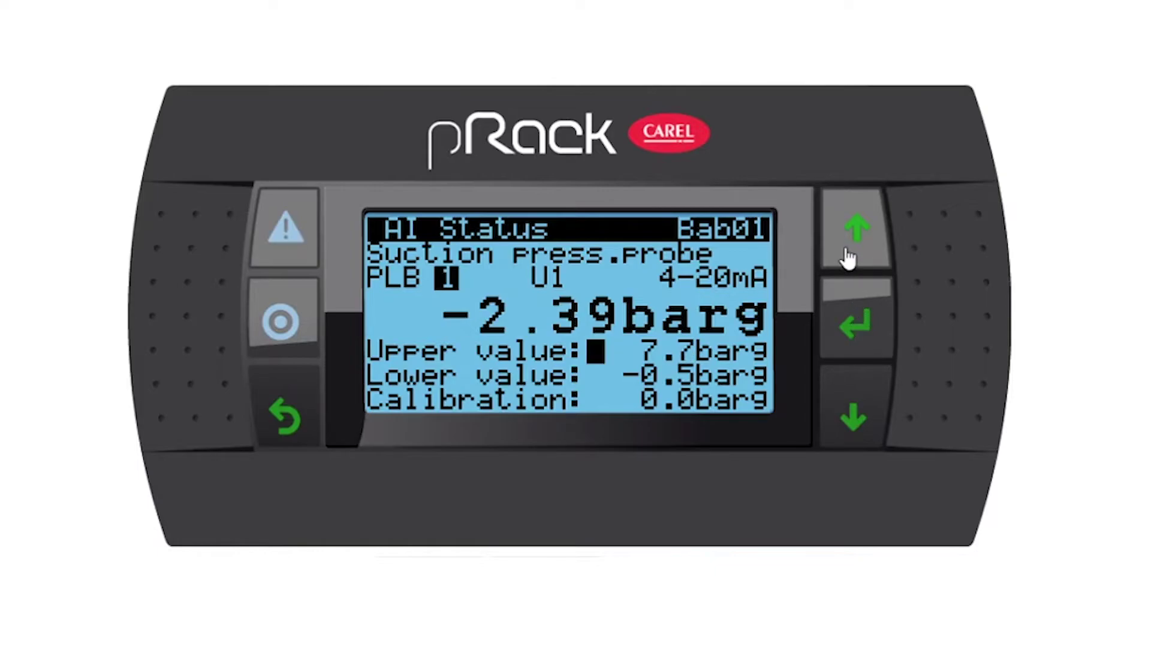
pyautogui.click(848, 258)
pyautogui.click(847, 258)
pyautogui.click(848, 258)
pyautogui.click(848, 258)
pyautogui.click(848, 258)
pyautogui.click(848, 258)
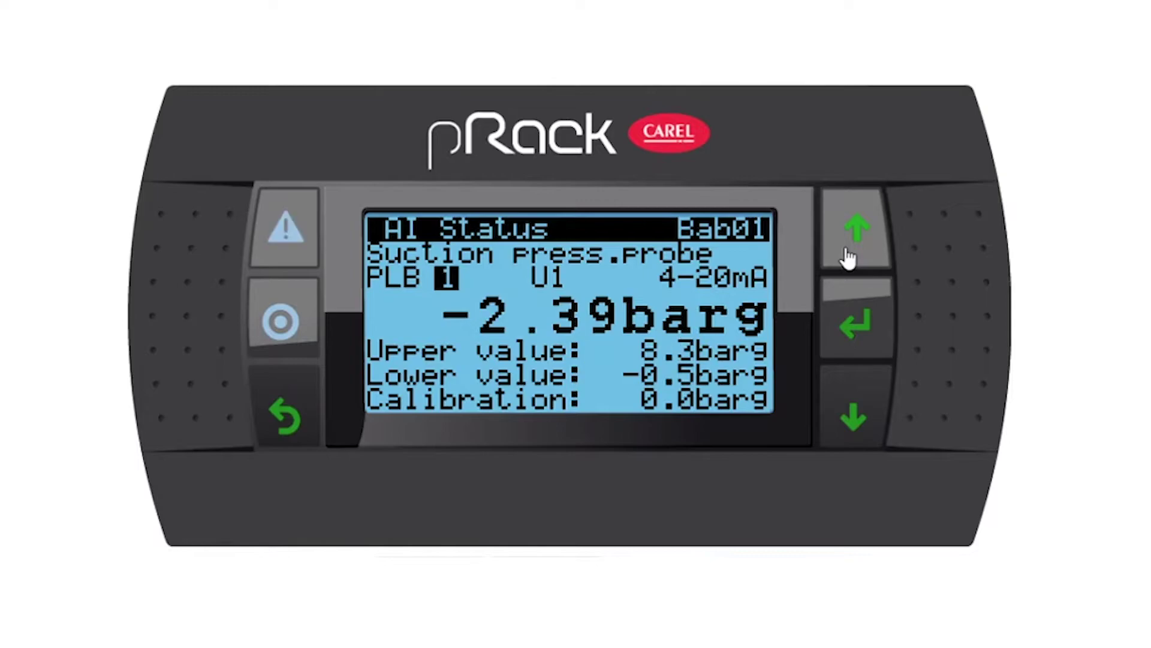
pyautogui.click(848, 257)
pyautogui.click(848, 258)
pyautogui.click(848, 258)
pyautogui.click(849, 245)
pyautogui.click(849, 245)
pyautogui.click(849, 245)
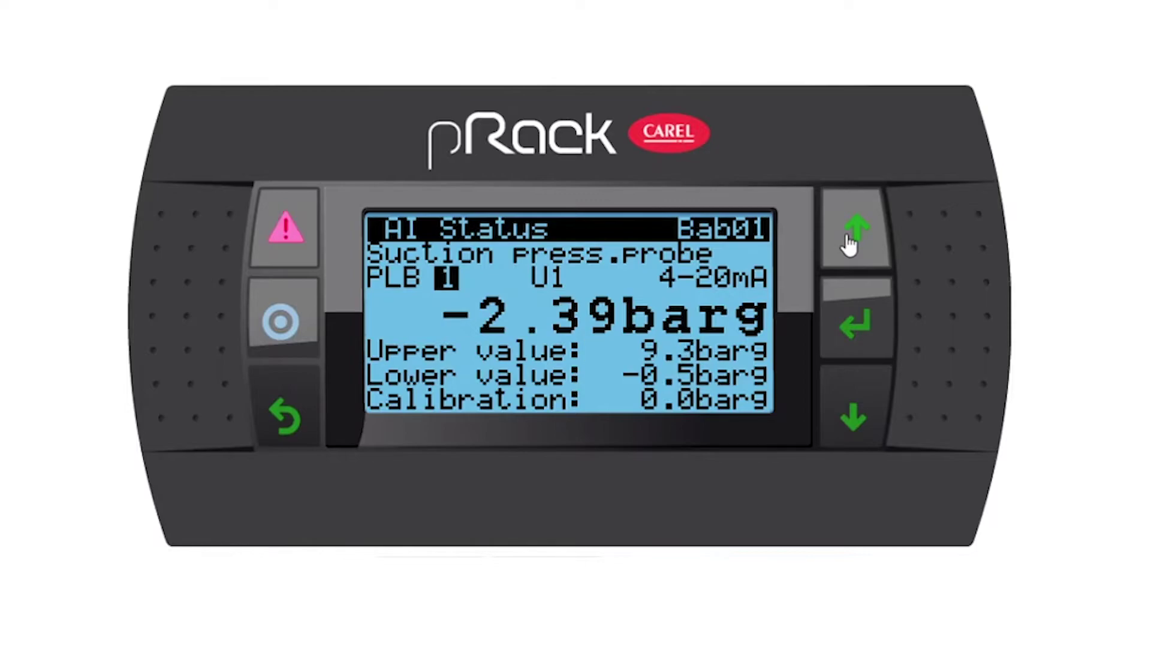
pyautogui.click(849, 244)
pyautogui.click(849, 245)
pyautogui.click(849, 244)
pyautogui.click(849, 245)
pyautogui.click(851, 239)
pyautogui.click(846, 326)
pyautogui.click(862, 241)
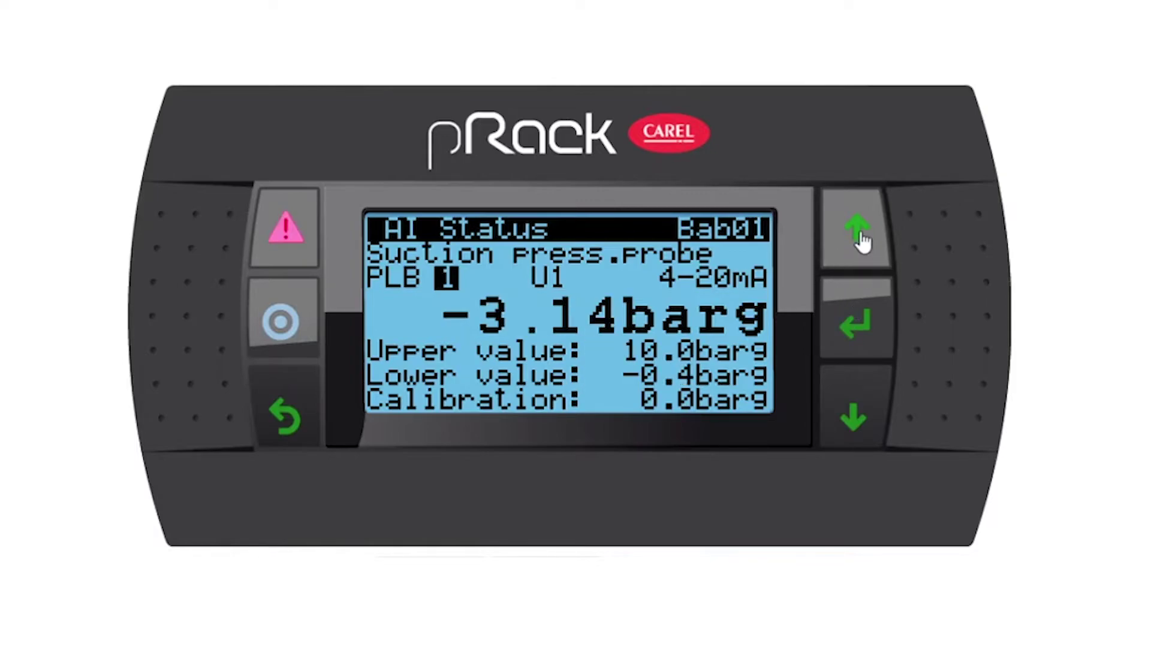
pyautogui.click(862, 241)
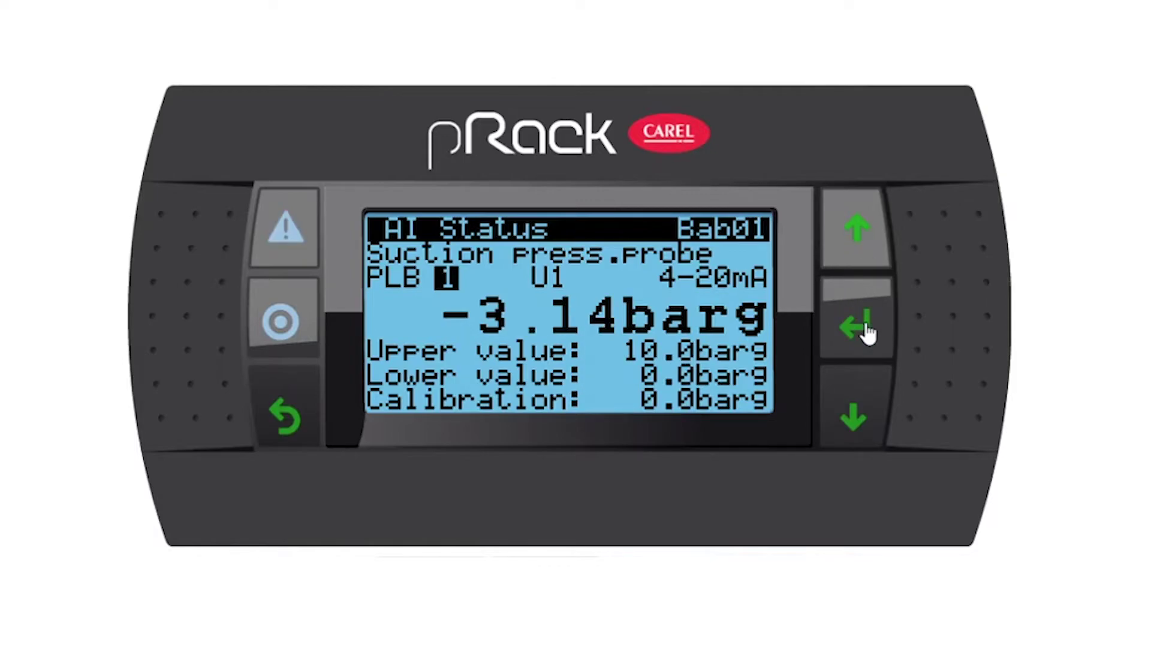